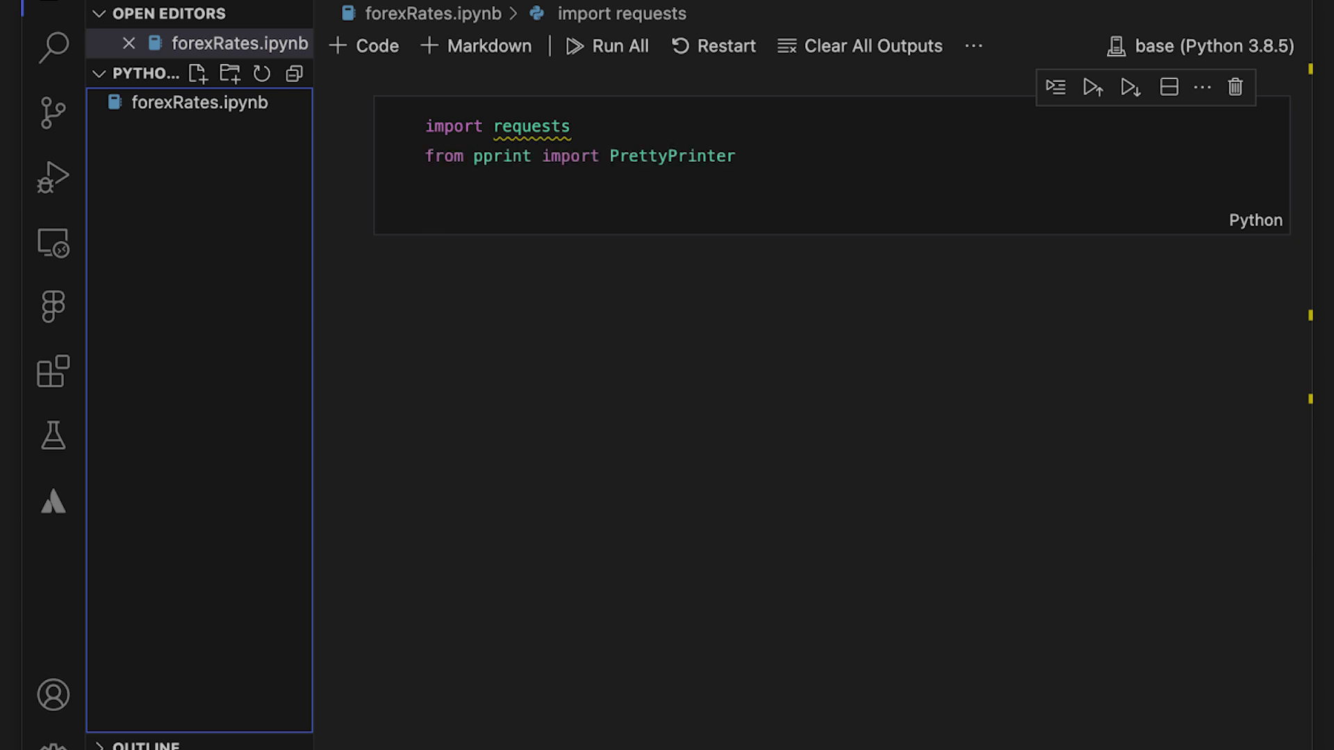
# Run the cell importing requests and setting up the PrettyPrinter.
pyautogui.hotkey('ctrl', 'Return')
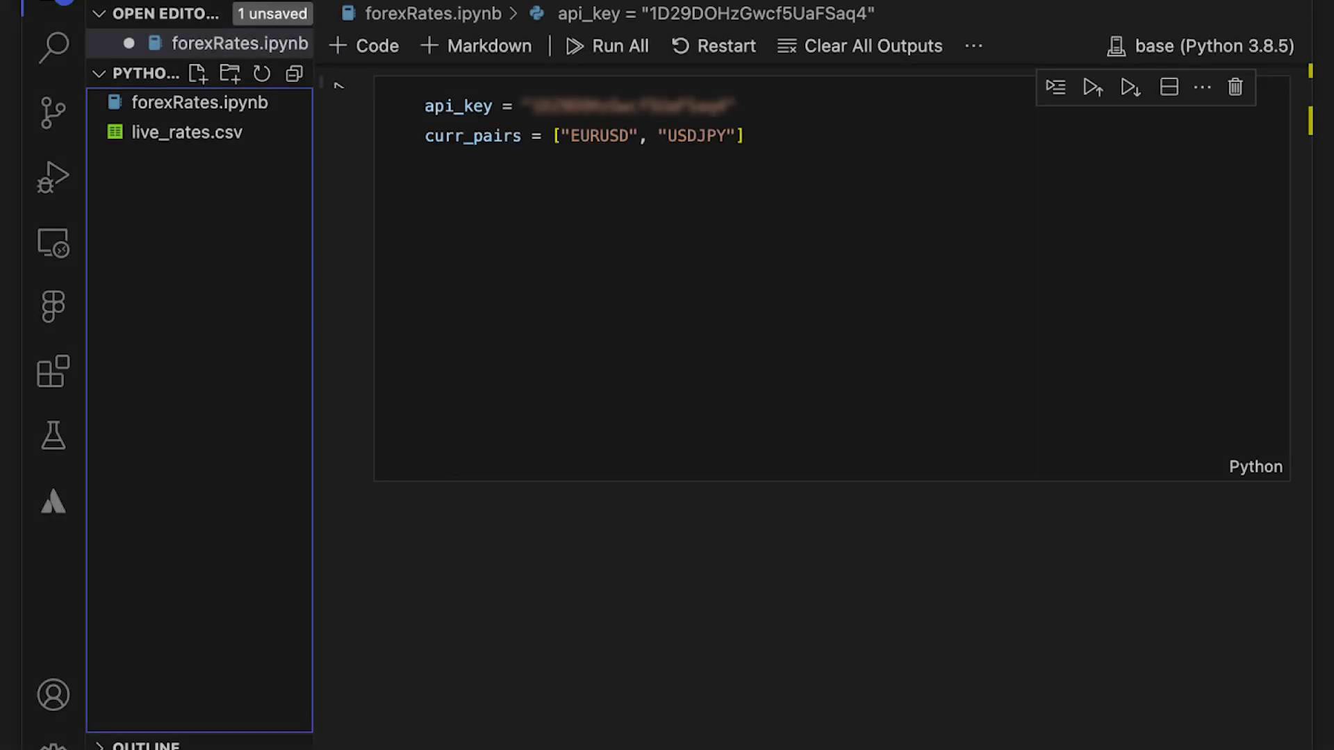
pyautogui.write(' dates = ["2024-08-15-13:00"]')
pyautogui.write(' array = []')
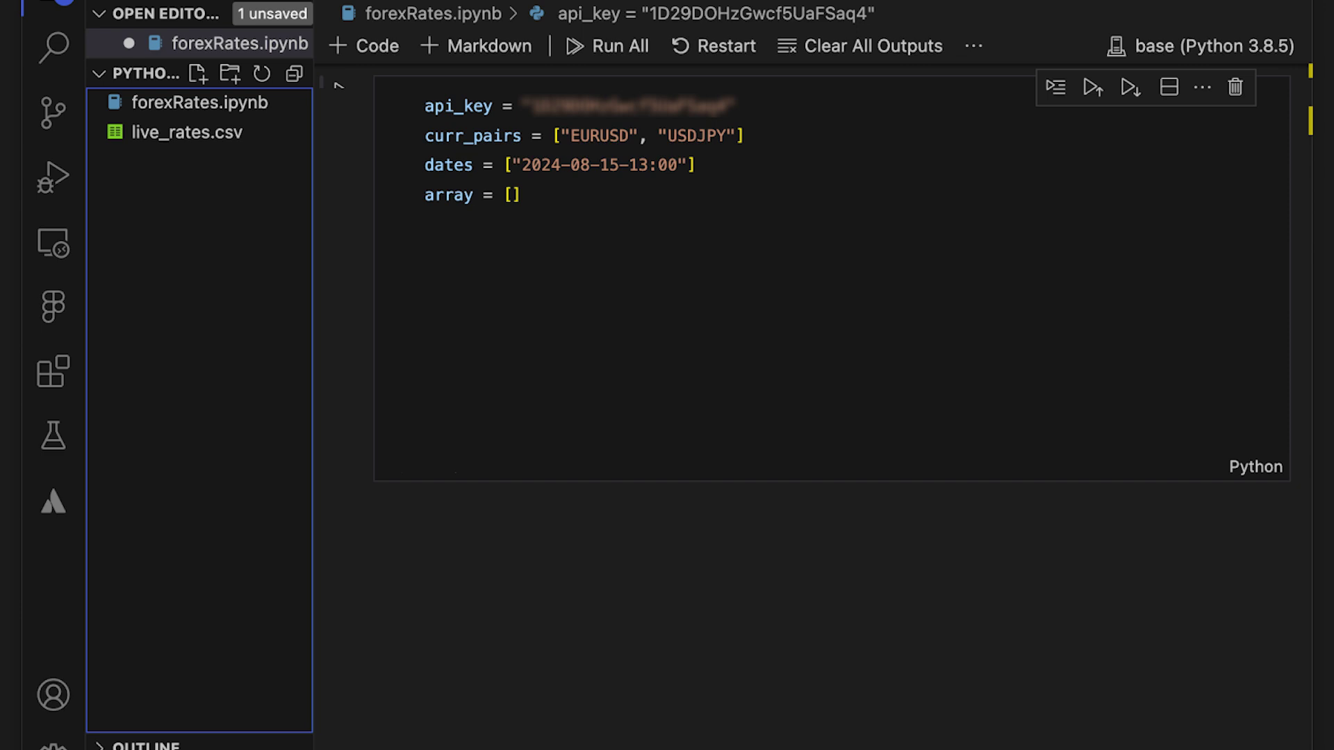
pyautogui.write(' url = "https://marketdata.tradermade.com/api/v1/minute_historical"')
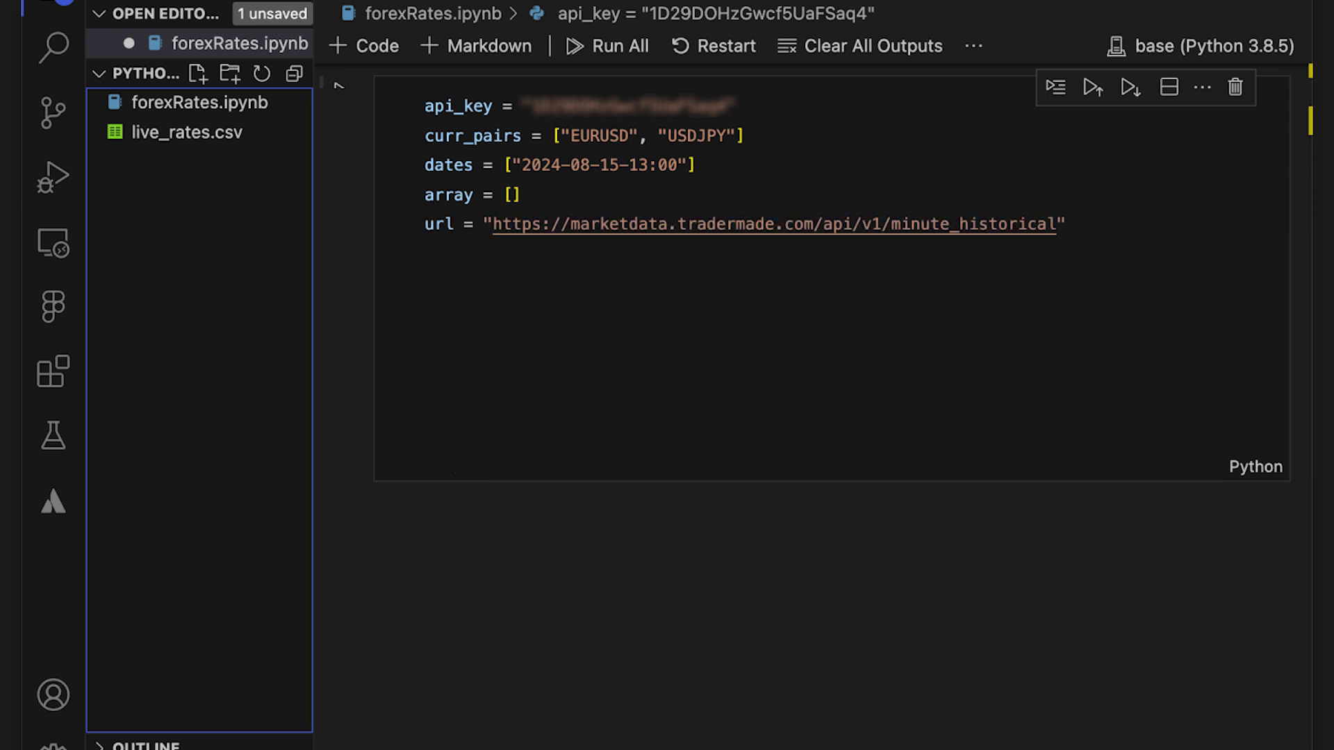
pyautogui.write(' for i in curr_pairs:')
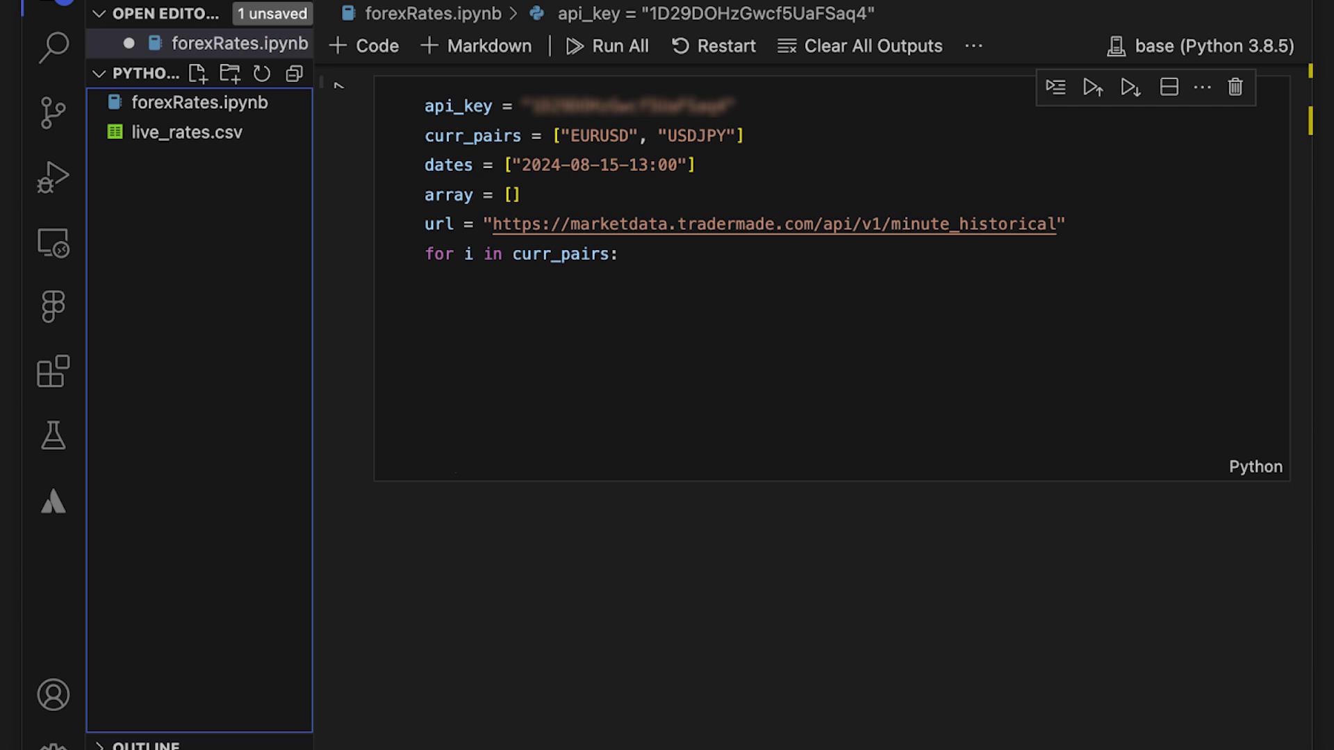
pyautogui.write('     for date in dates:')
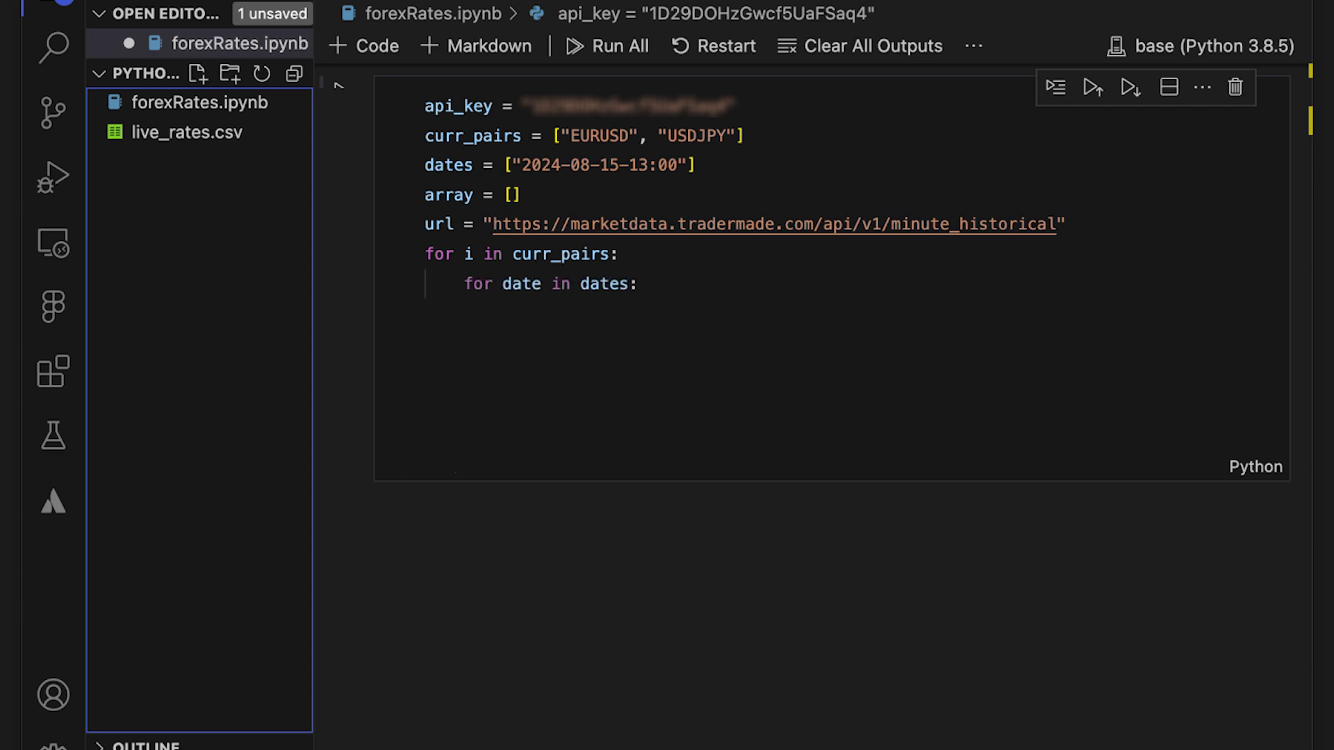
pyautogui.write('         querystring = {"currency":i,"date_time":date, "api_key":api_key}')
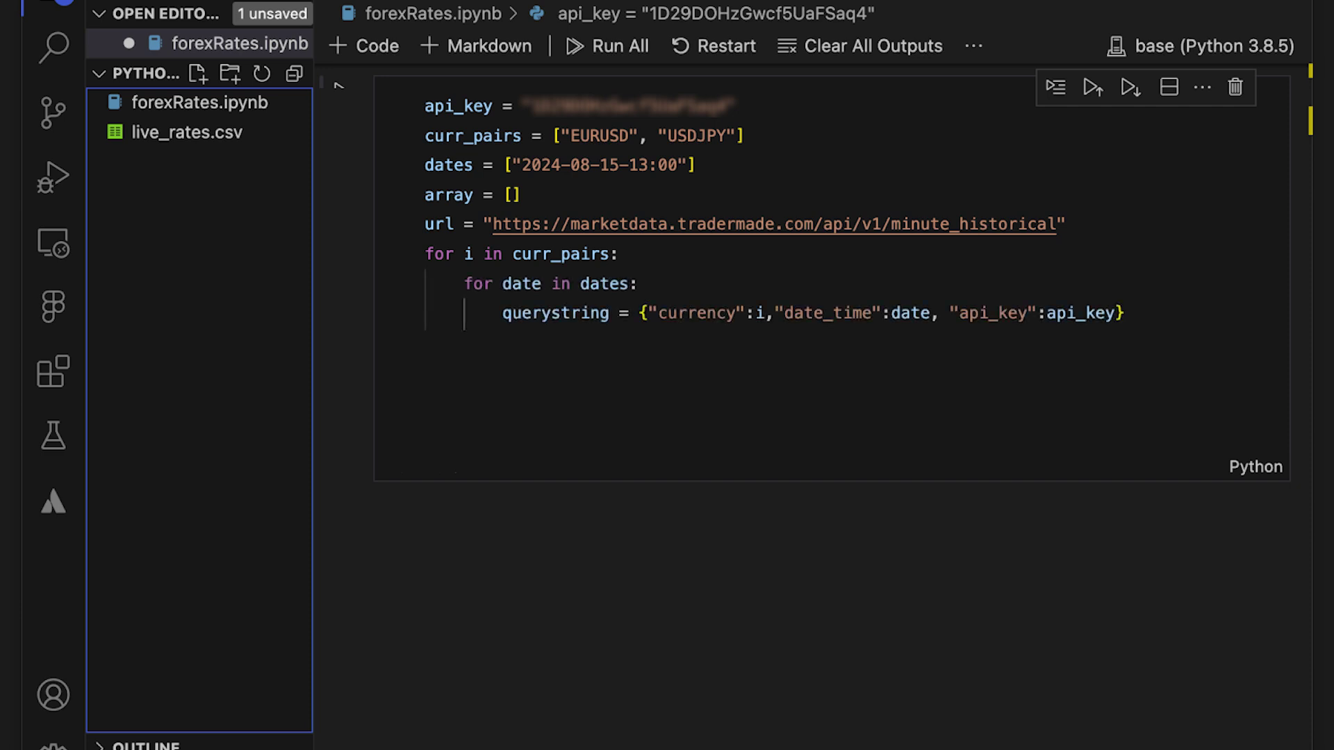
pyautogui.write('         response = requests.get(url, params=querystring)')
pyautogui.write('         array.append(response.json())')
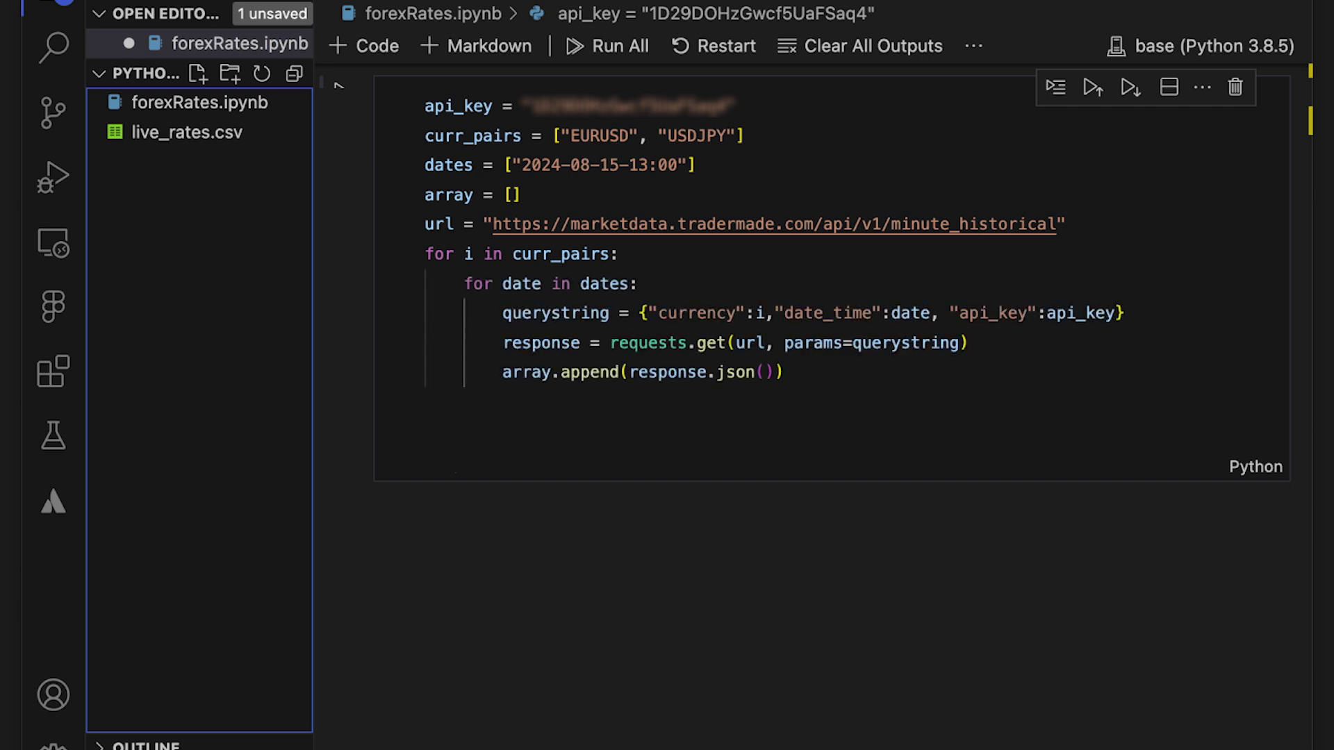
pyautogui.write(' df = pd.DataFrame(array)')
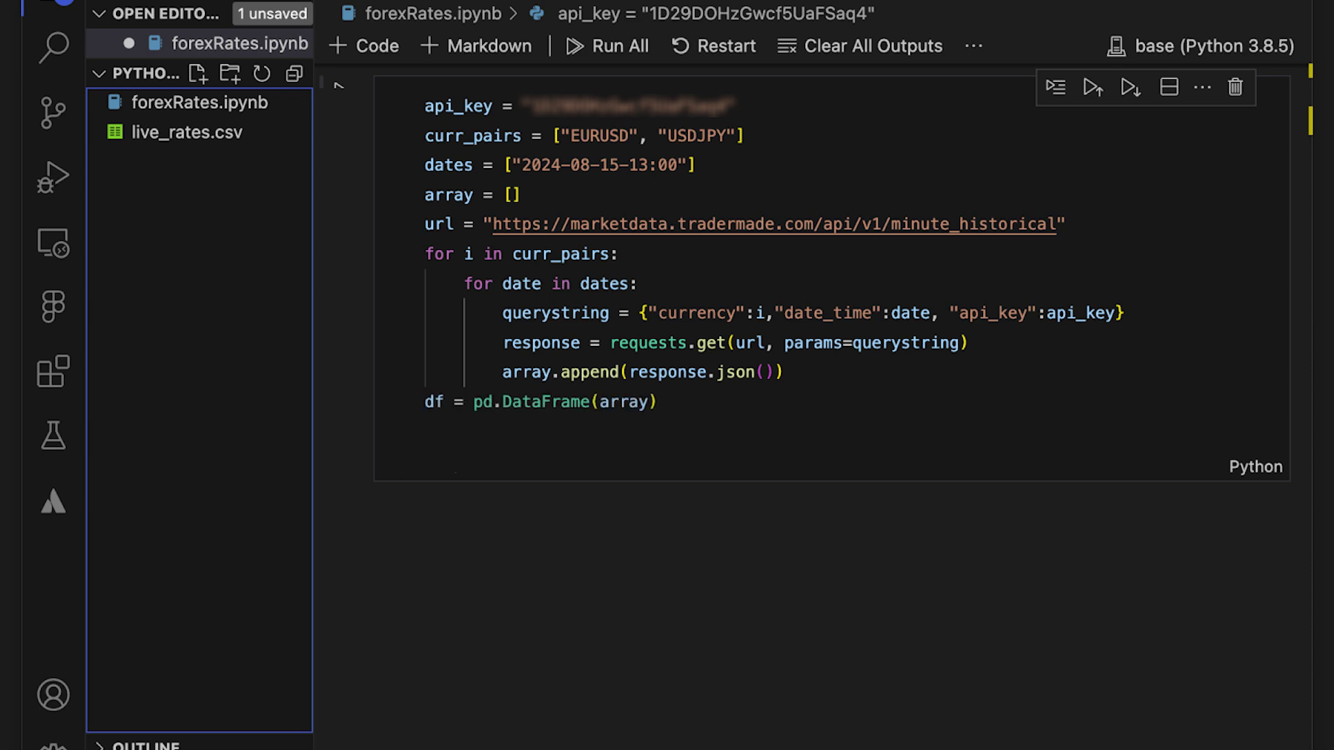
pyautogui.write(' df')
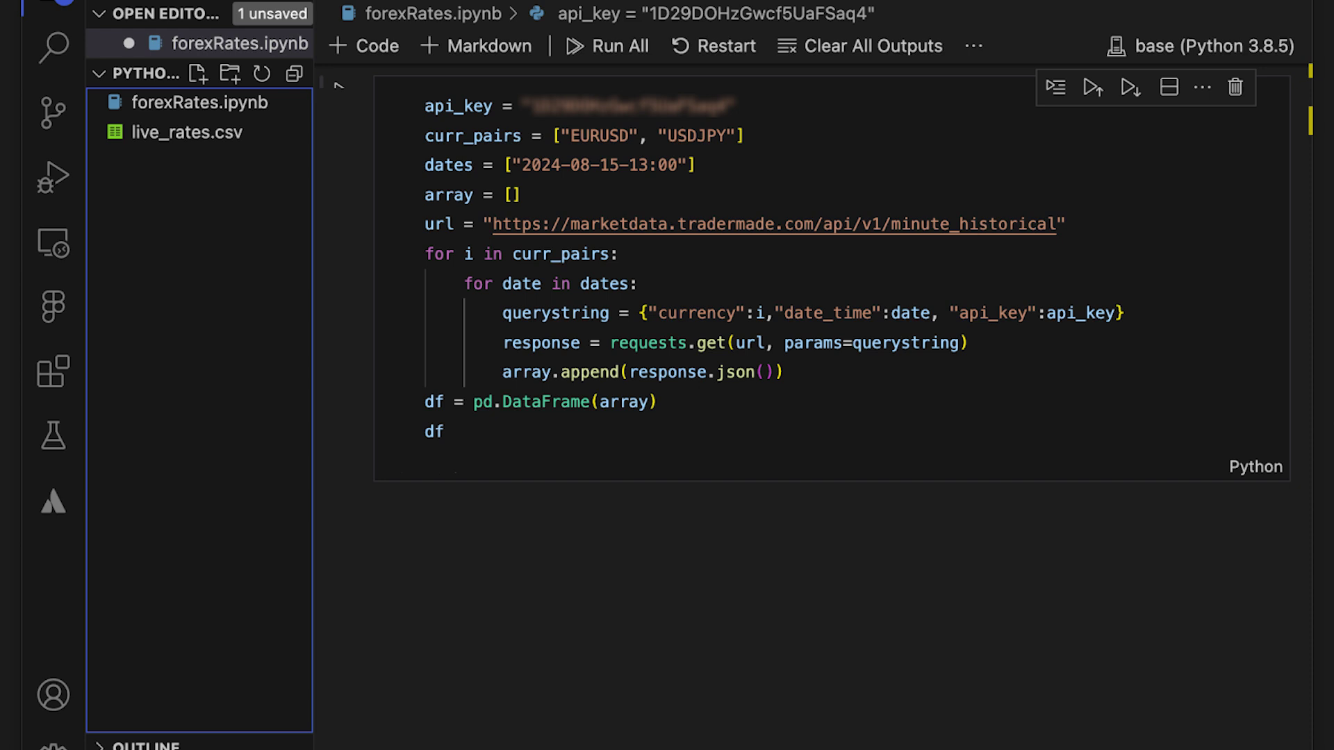